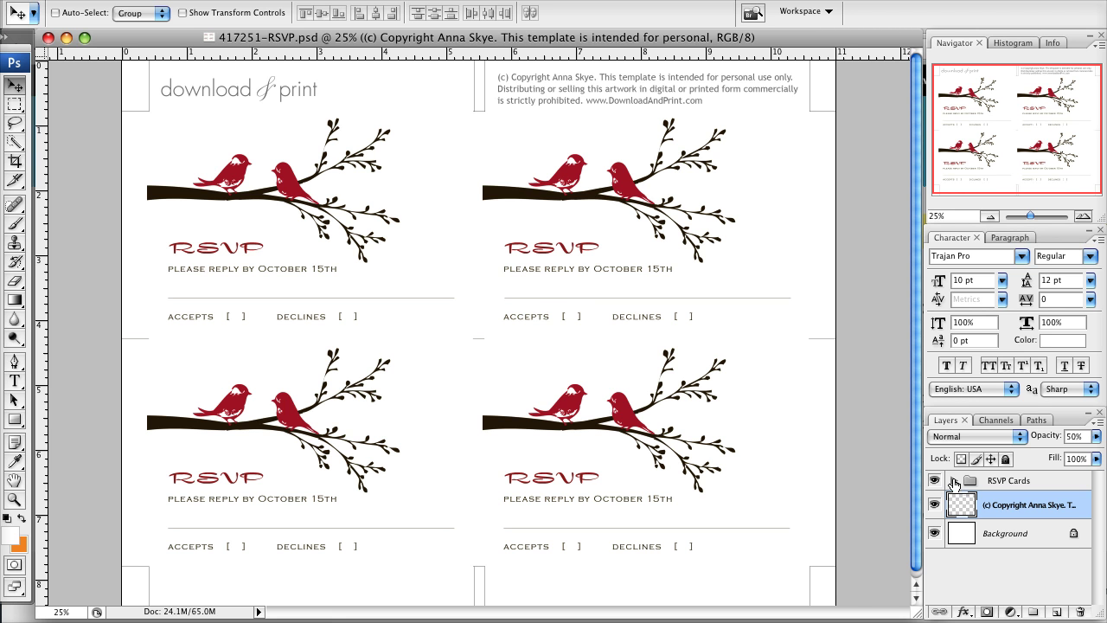
Expand RSVP Cards and the Left - Top group, collapsing Left - Bottom, to list its layers
click(997, 483)
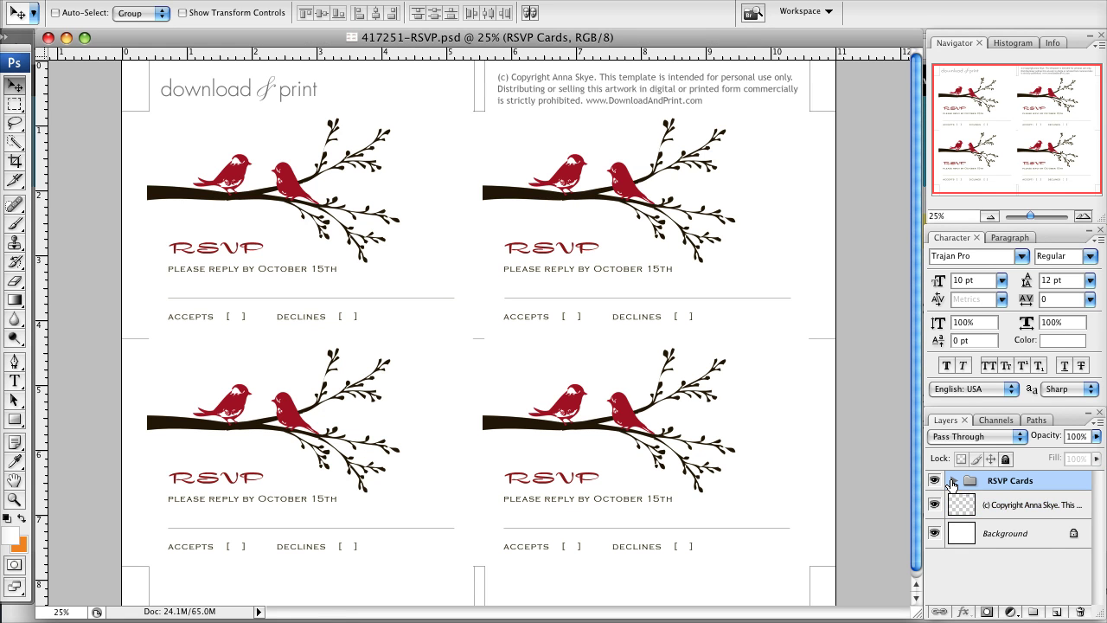
click(953, 482)
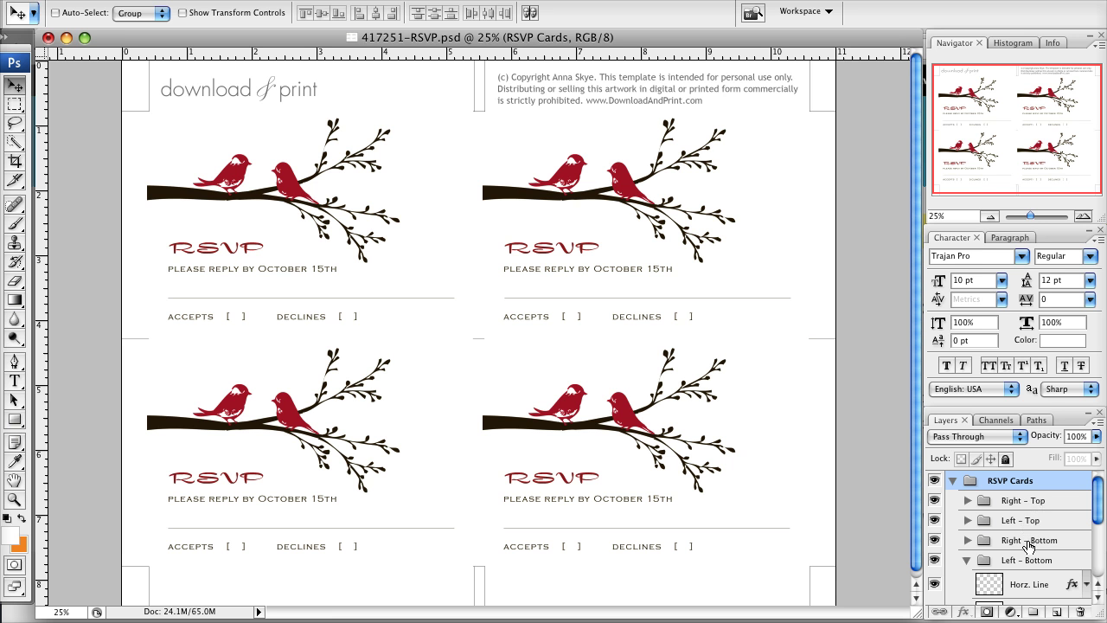
click(965, 560)
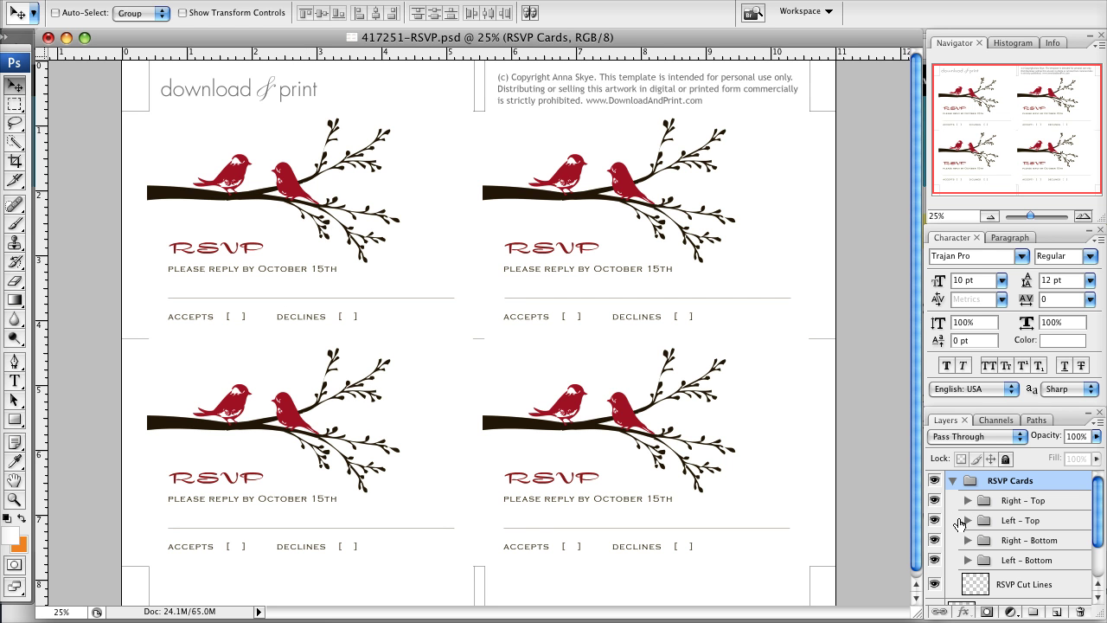
click(967, 521)
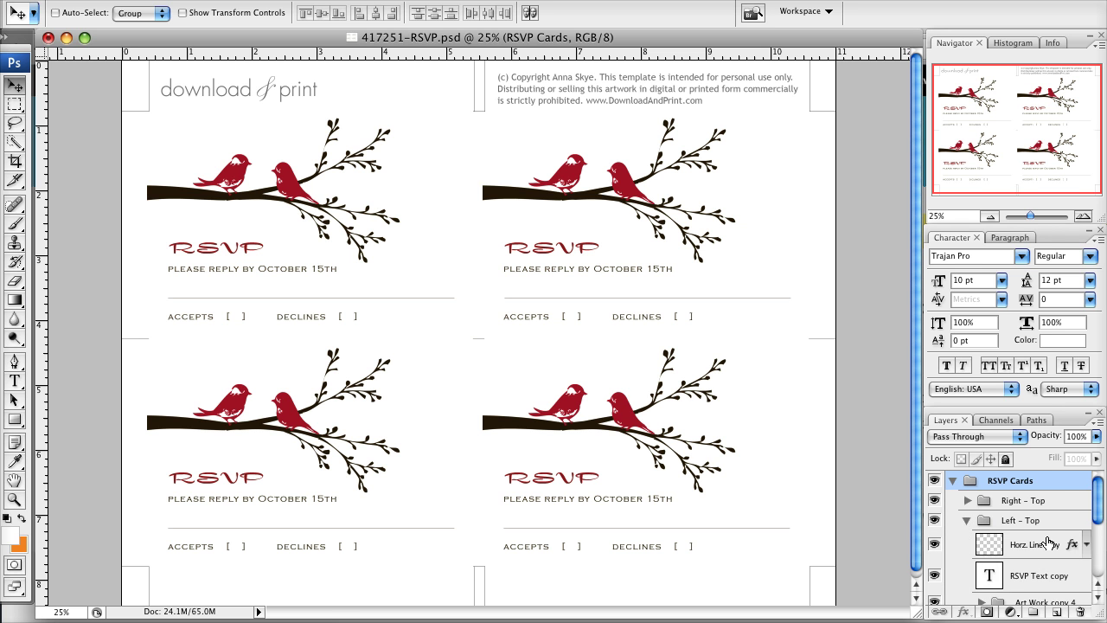
scroll(1018, 536, down, 1)
scroll(1020, 543, down, 1)
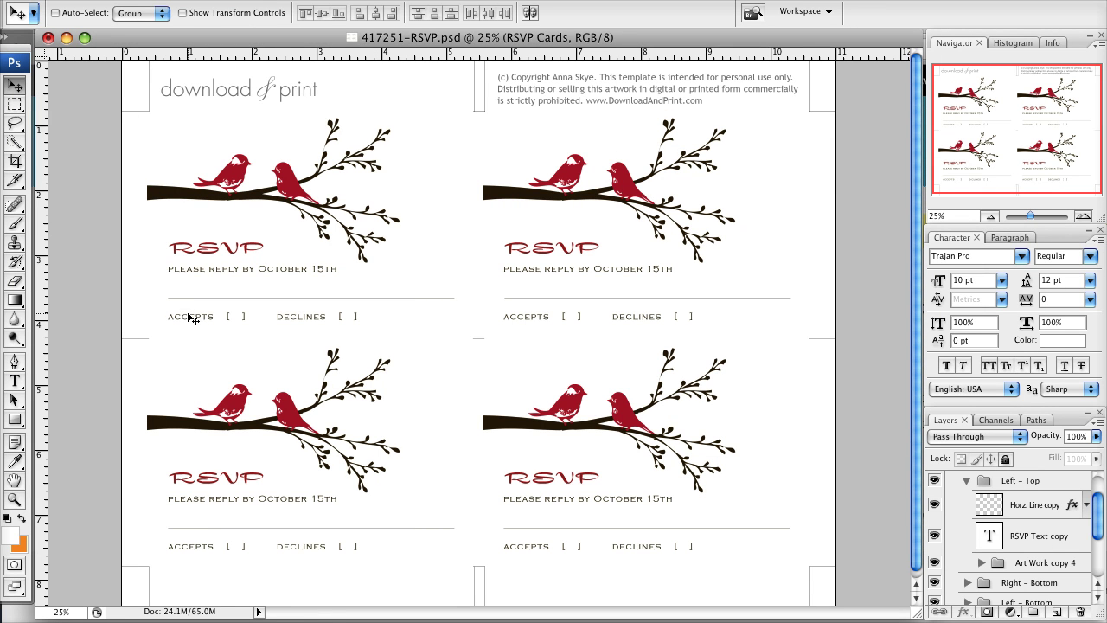
On the top-left card, replace ACCEPTS with 'Yes' and DECLINES with 'No', removing the extra space before No
click(14, 382)
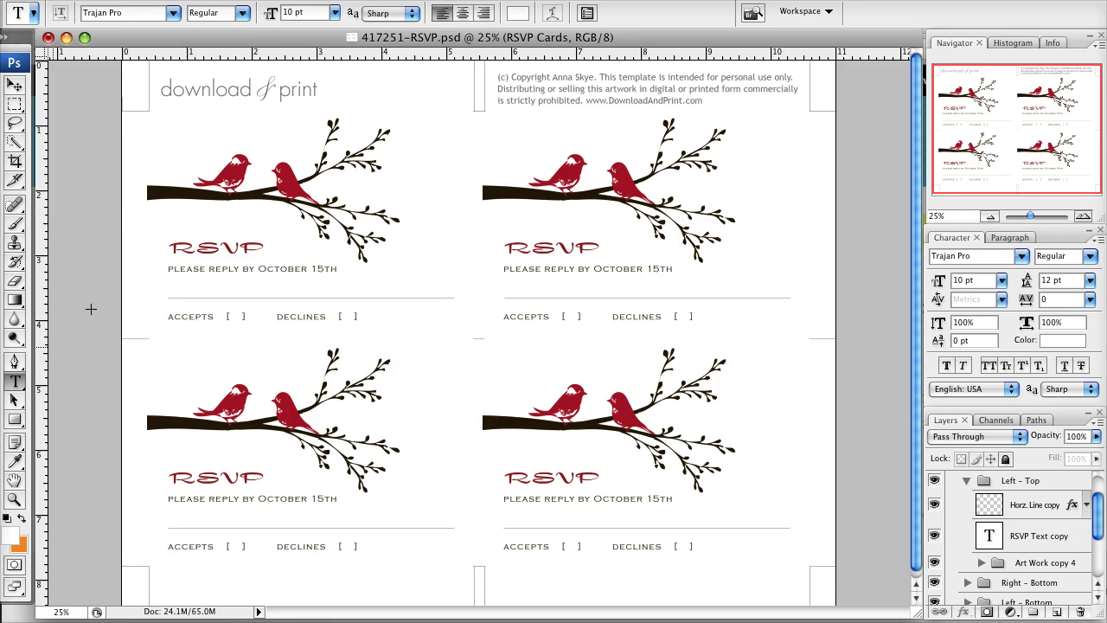
click(170, 317)
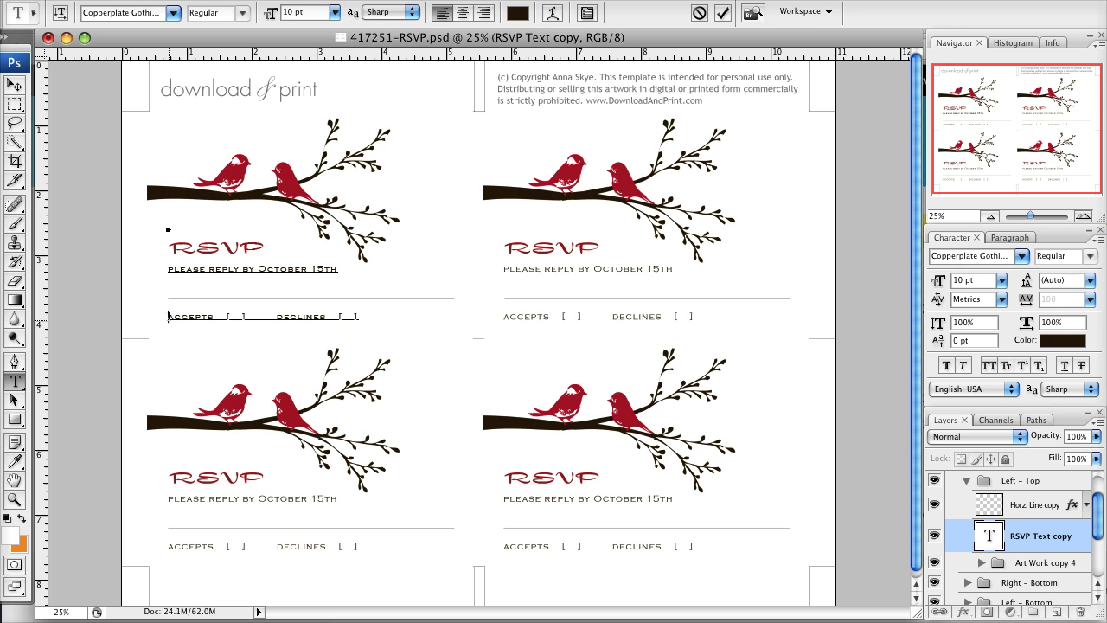
drag(170, 317, 212, 322)
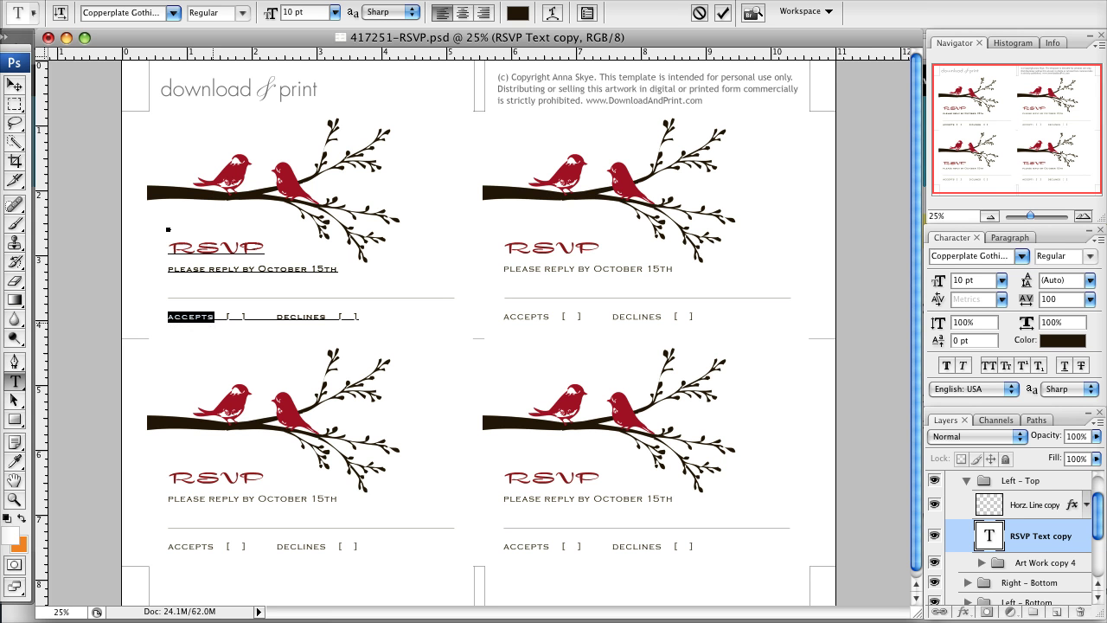
text(Yes)
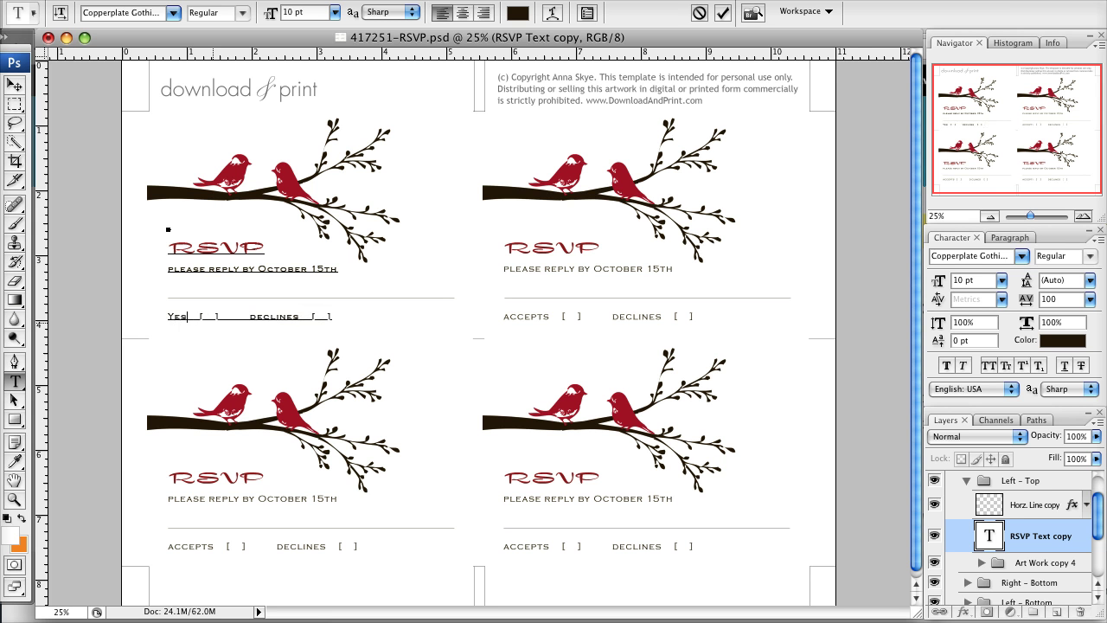
drag(249, 317, 300, 325)
text(No)
click(242, 317)
key(BackSpace)
key(BackSpace)
key(BackSpace)
Replace 'October 15' with 'May 12' in the top-left card's reply-by line
drag(258, 269, 318, 270)
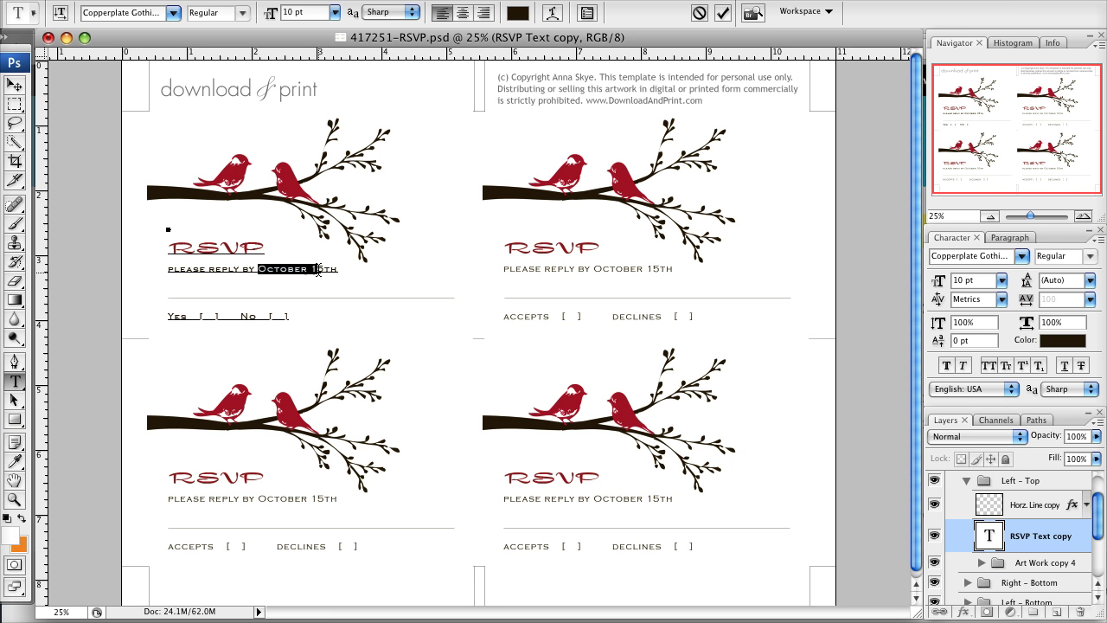
text(May)
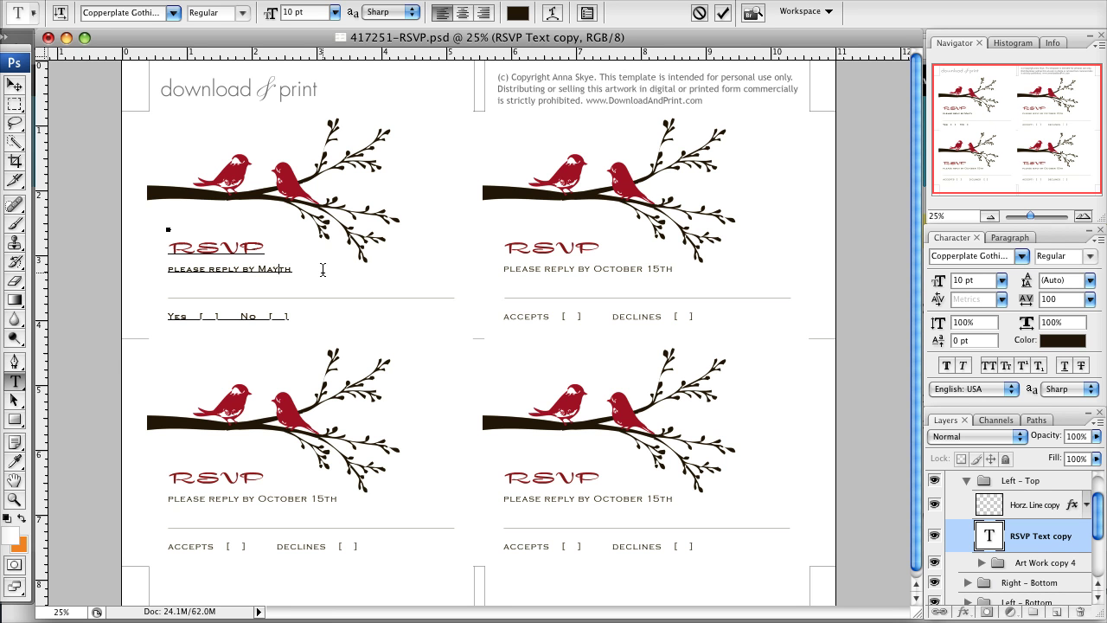
text( 12)
drag(257, 269, 284, 272)
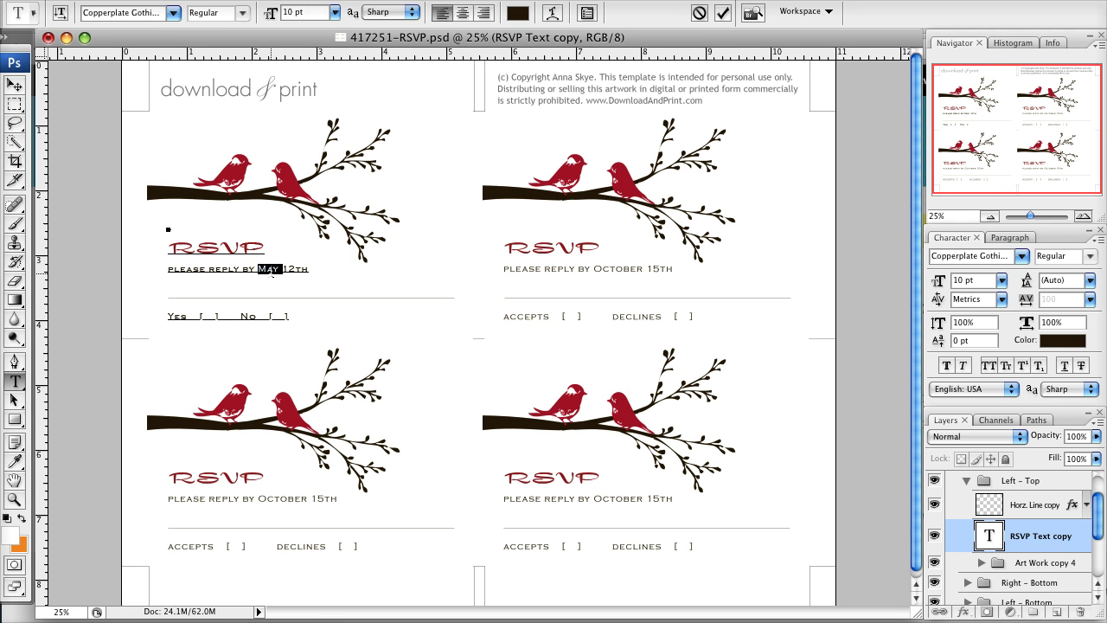
Select the whole reply-by line, removing an accidentally added empty line
triple_click(270, 269)
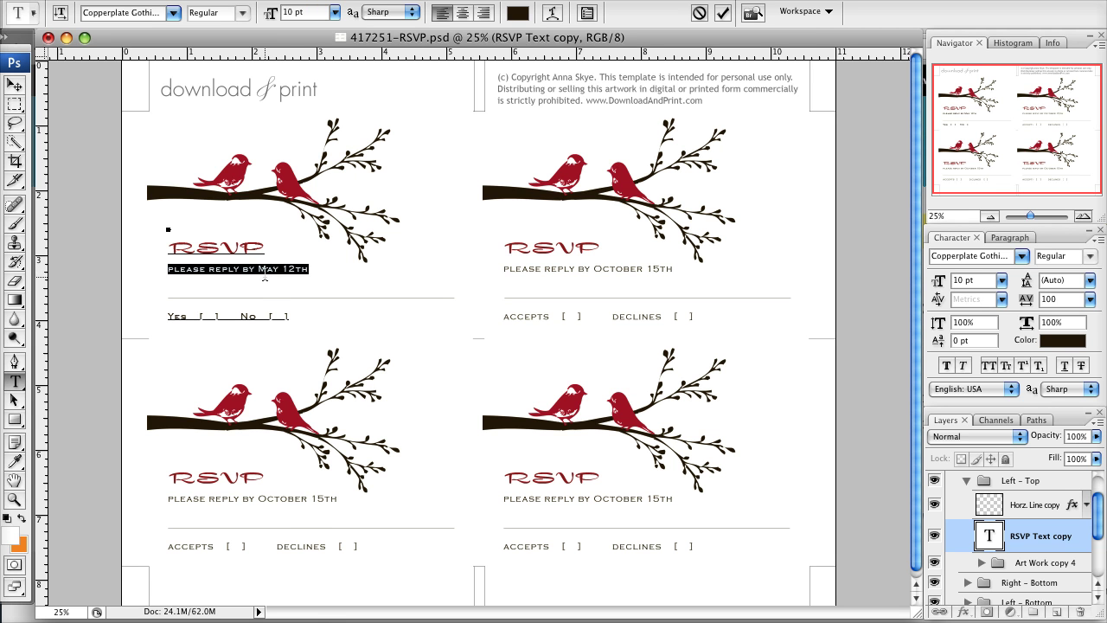
key(Right)
key(Return)
key(BackSpace)
triple_click(236, 269)
Try the font list and a 12 pt size on the reply line, then cancel all pending text edits
click(174, 16)
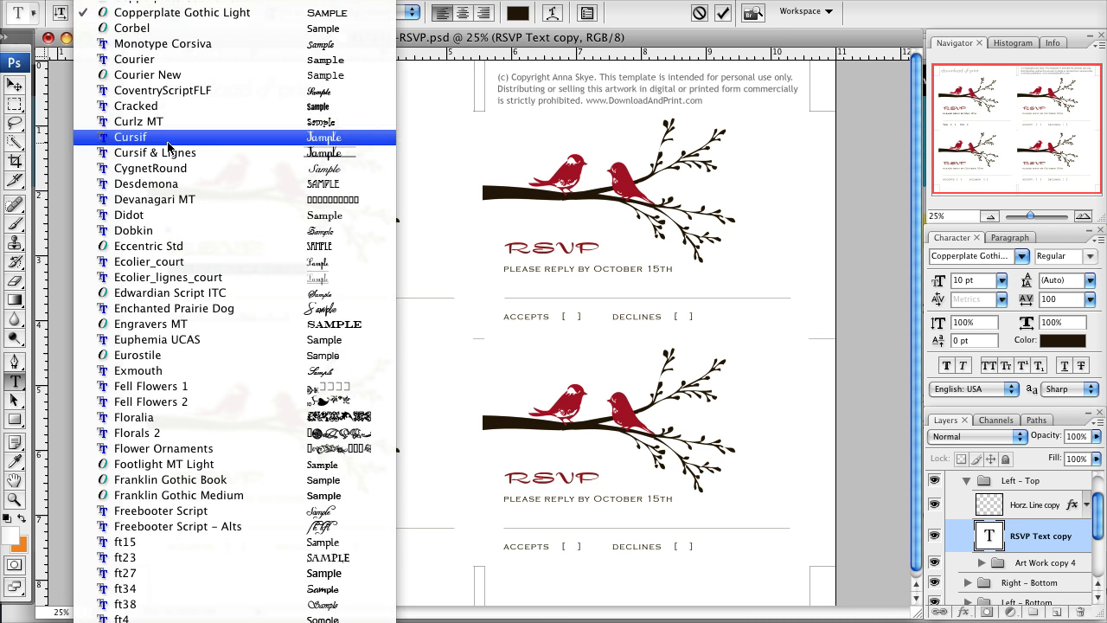
scroll(191, 376, down, 10)
scroll(190, 377, down, 10)
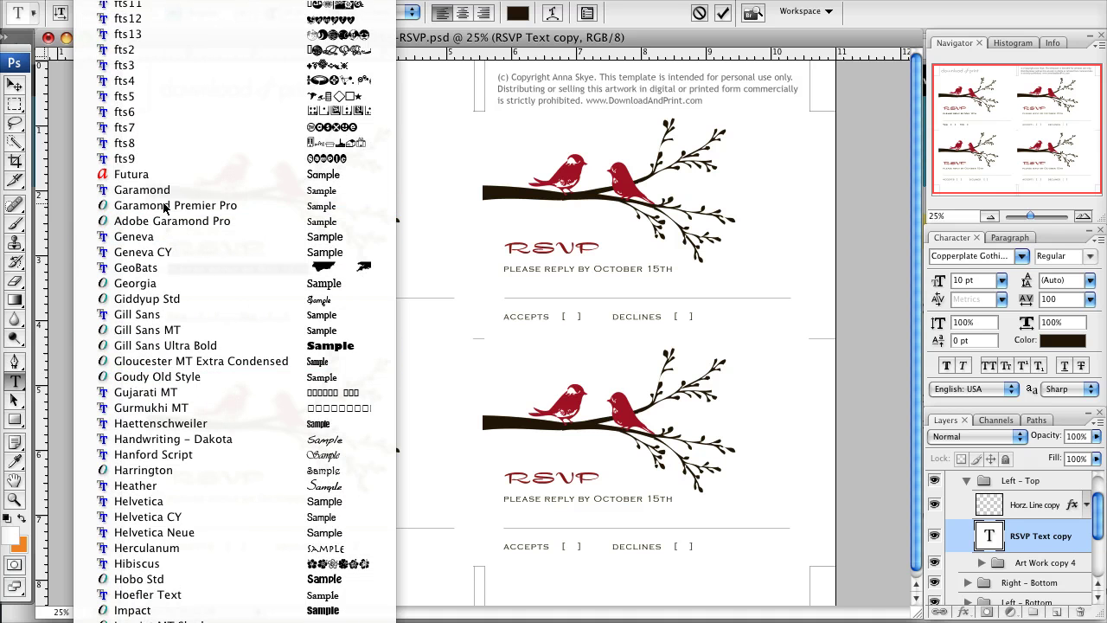
key(Escape)
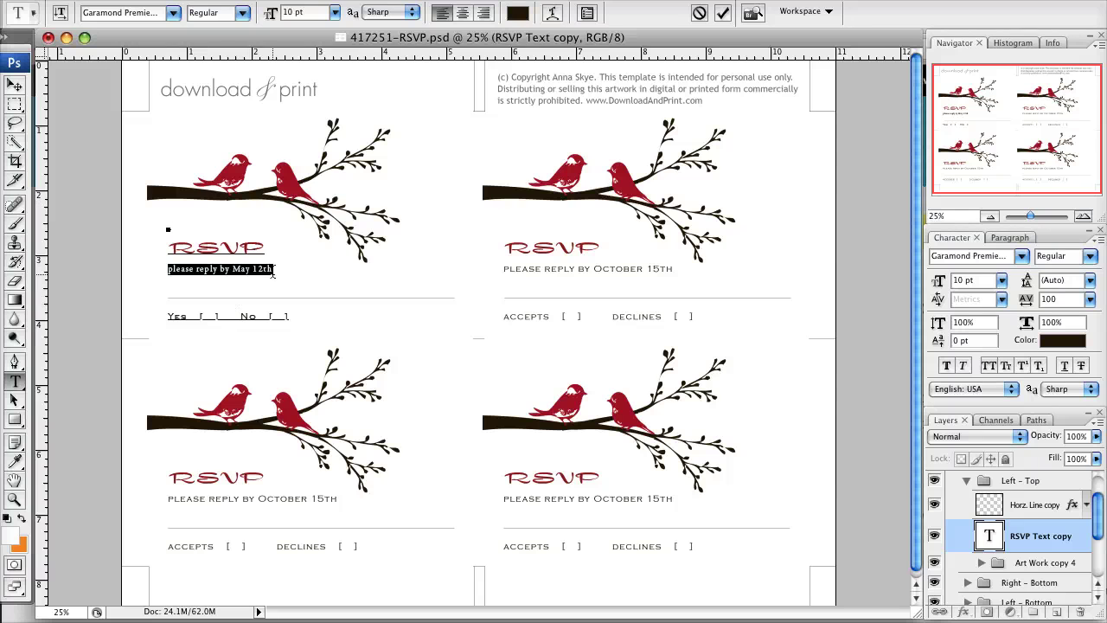
click(335, 12)
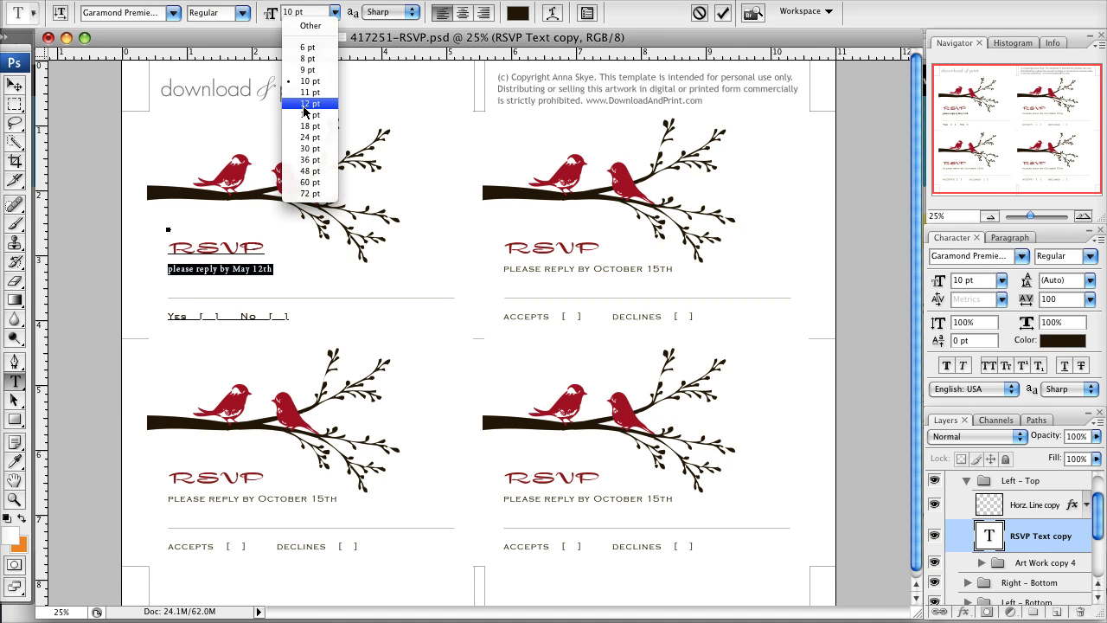
click(304, 104)
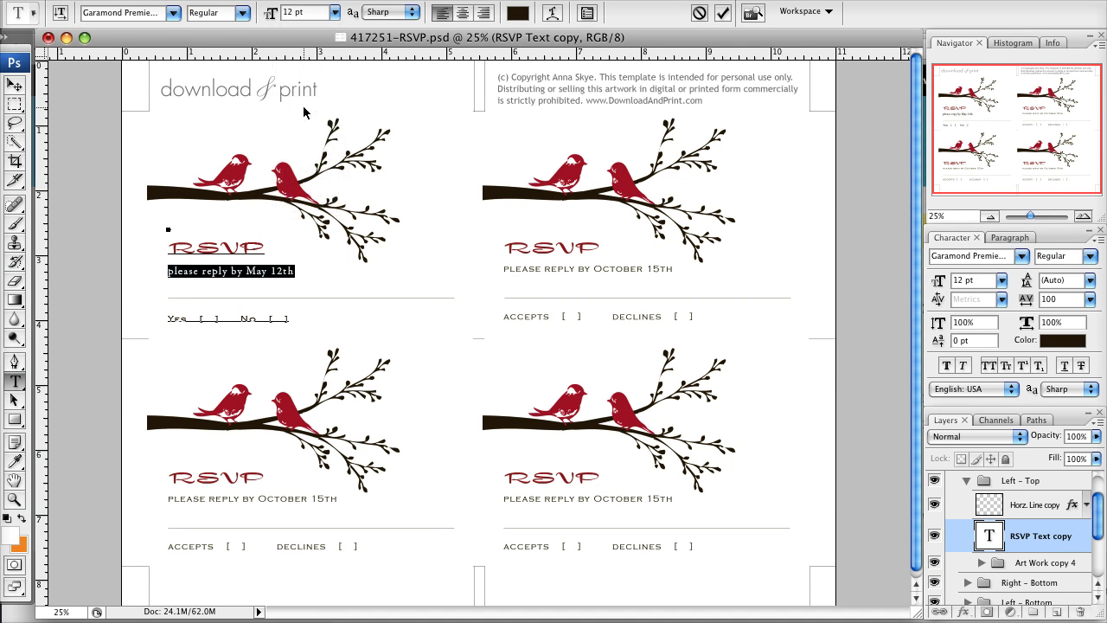
click(701, 14)
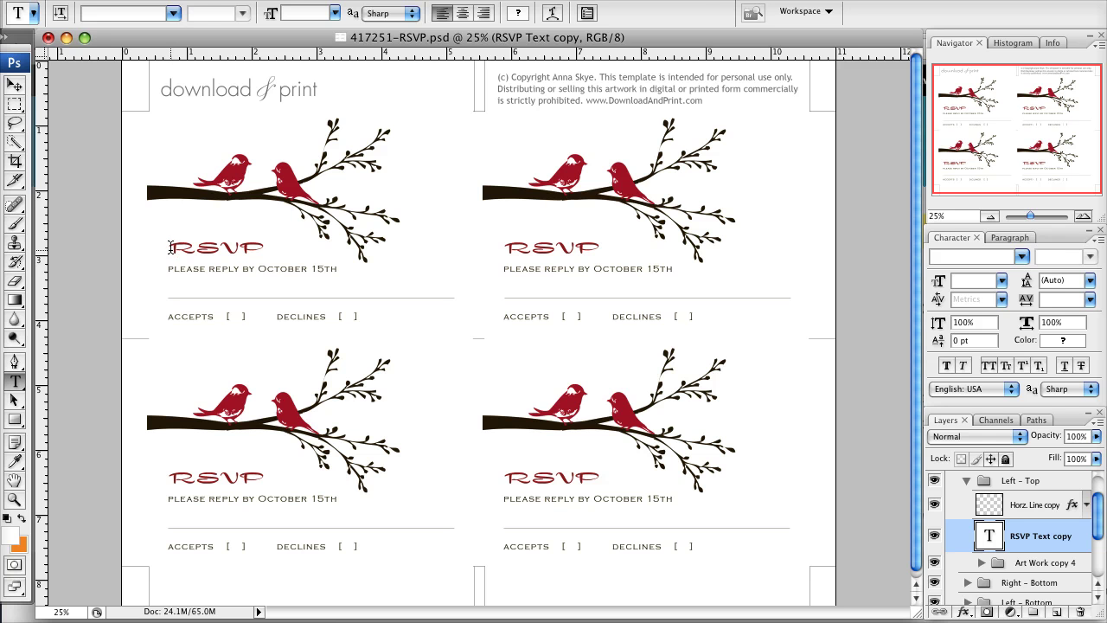
Select all lines of the top-left card's RSVP text, apply Center Text, and commit the edit
click(170, 248)
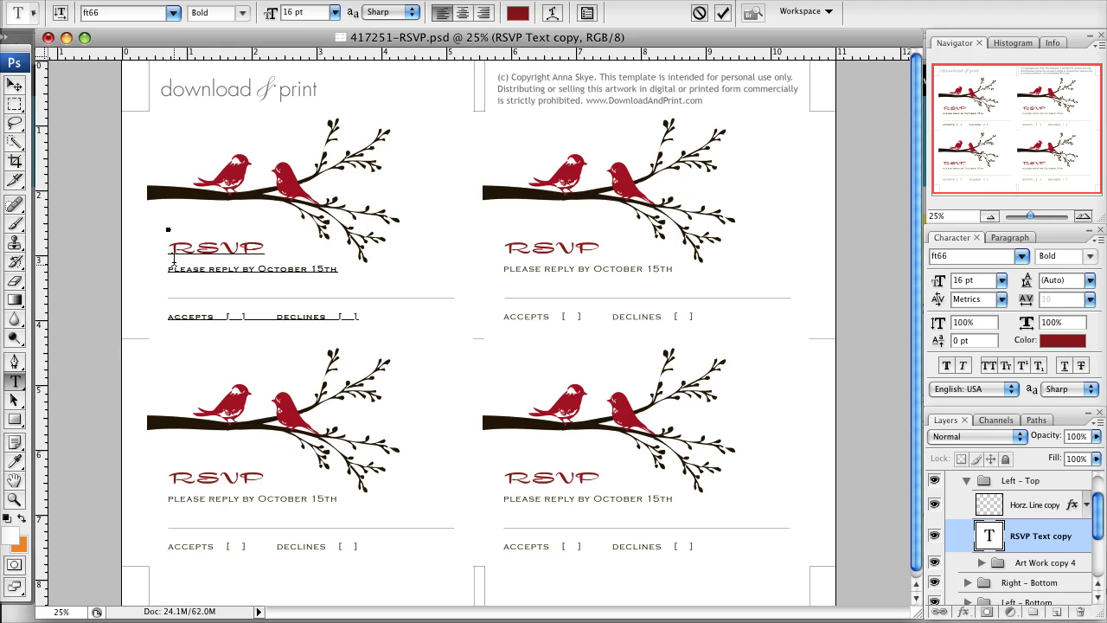
drag(169, 248, 372, 317)
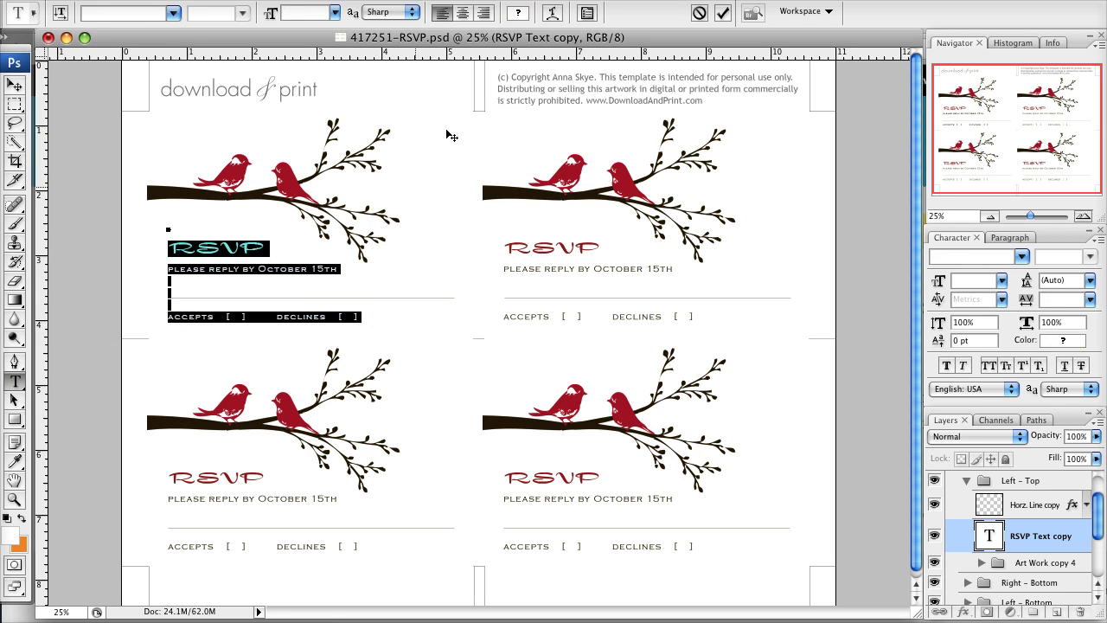
click(466, 13)
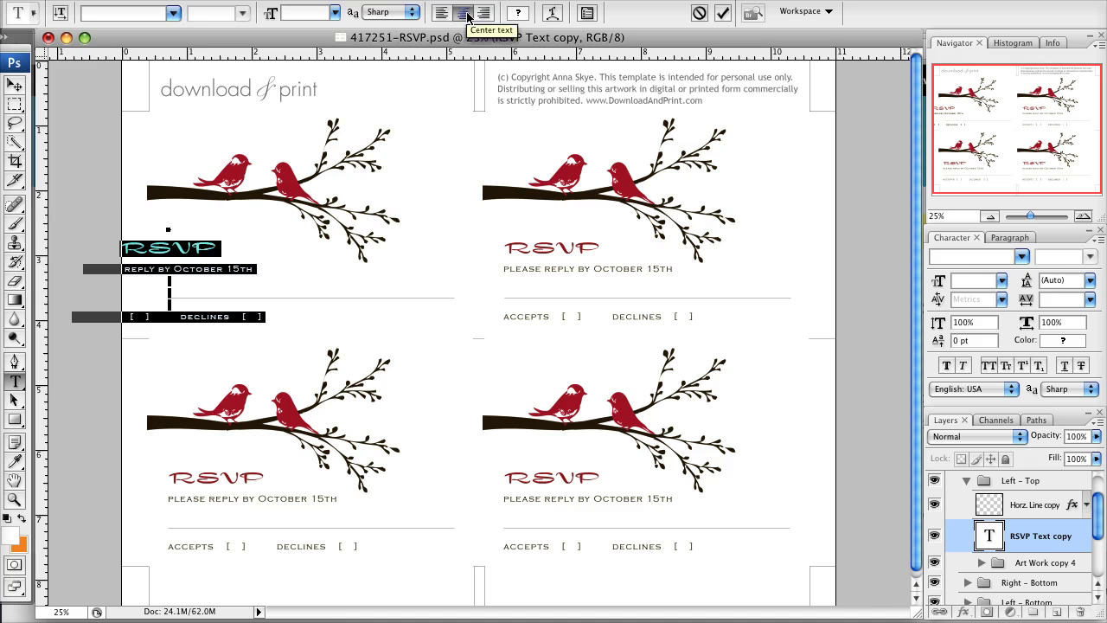
click(723, 12)
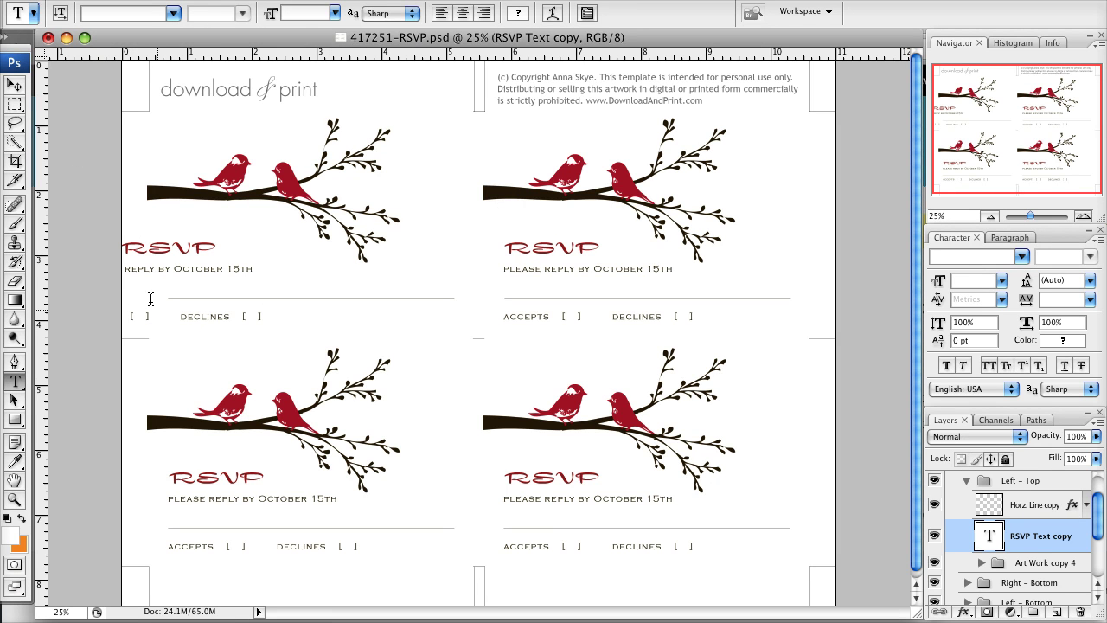
click(16, 85)
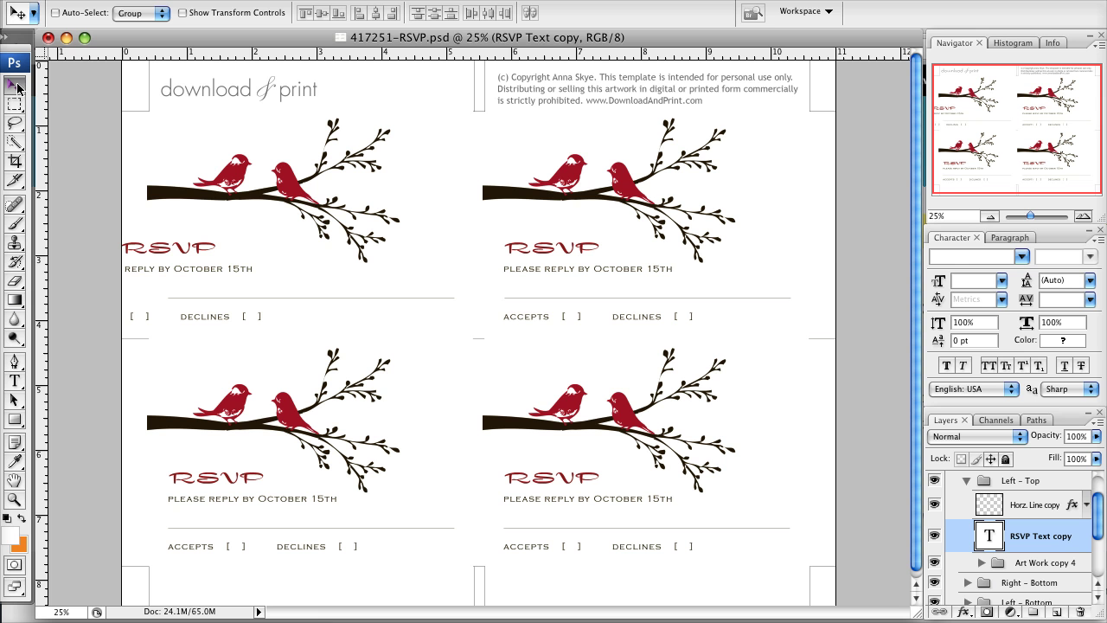
Drag the top-left card's RSVP text layer right until it sits centered beneath the birds
drag(173, 249, 272, 256)
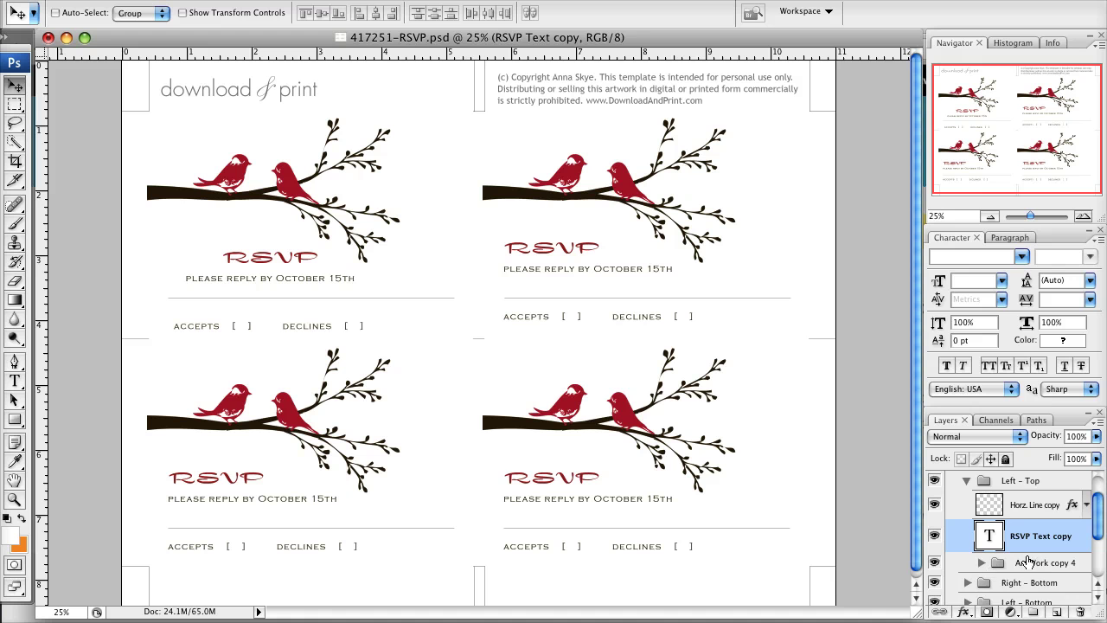
Expand the Art Work copy 4 group and select the Left Bird copy 4 layer
scroll(1031, 555, down, 2)
scroll(1034, 545, up, 2)
scroll(1045, 494, down, 2)
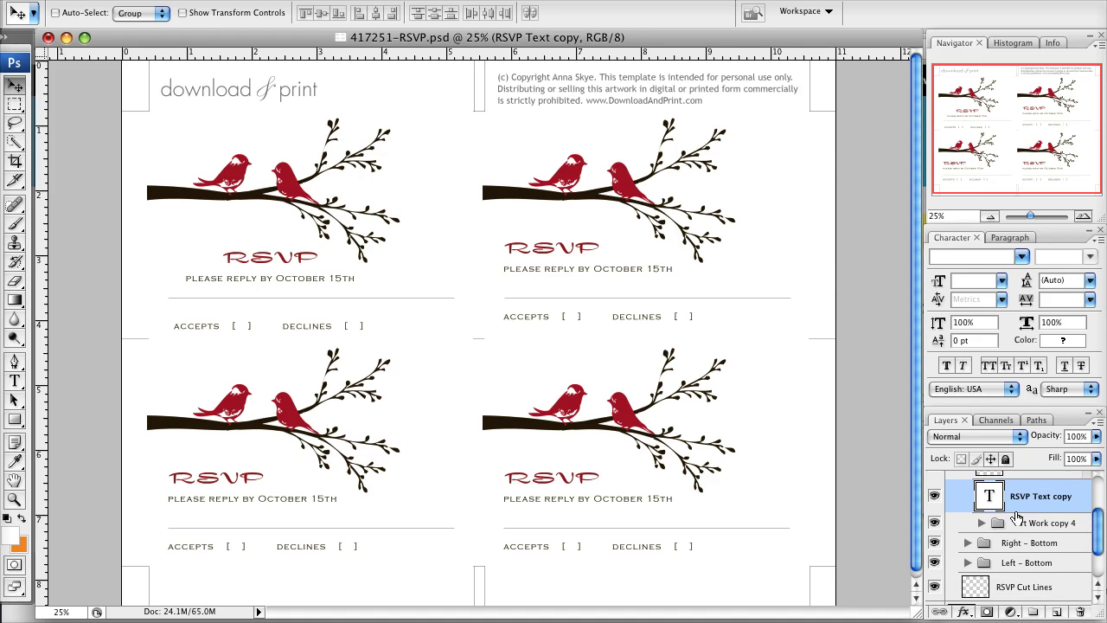
click(981, 523)
scroll(981, 525, down, 1)
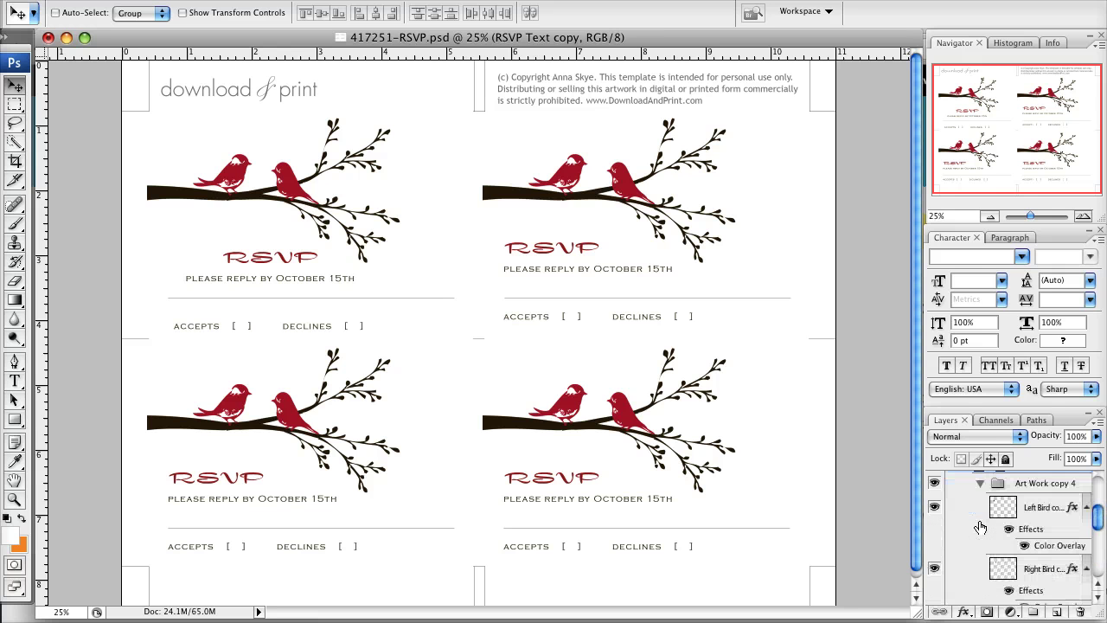
click(1032, 511)
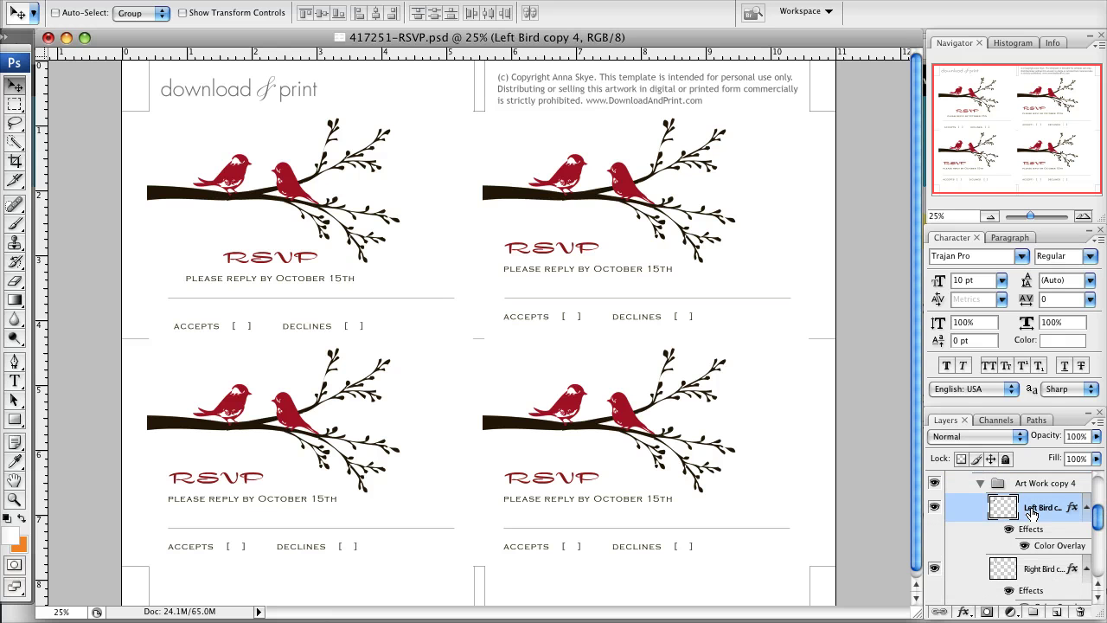
Change the left bird's Color Overlay to light yellow-green #bdc87f and apply it
double_click(1043, 552)
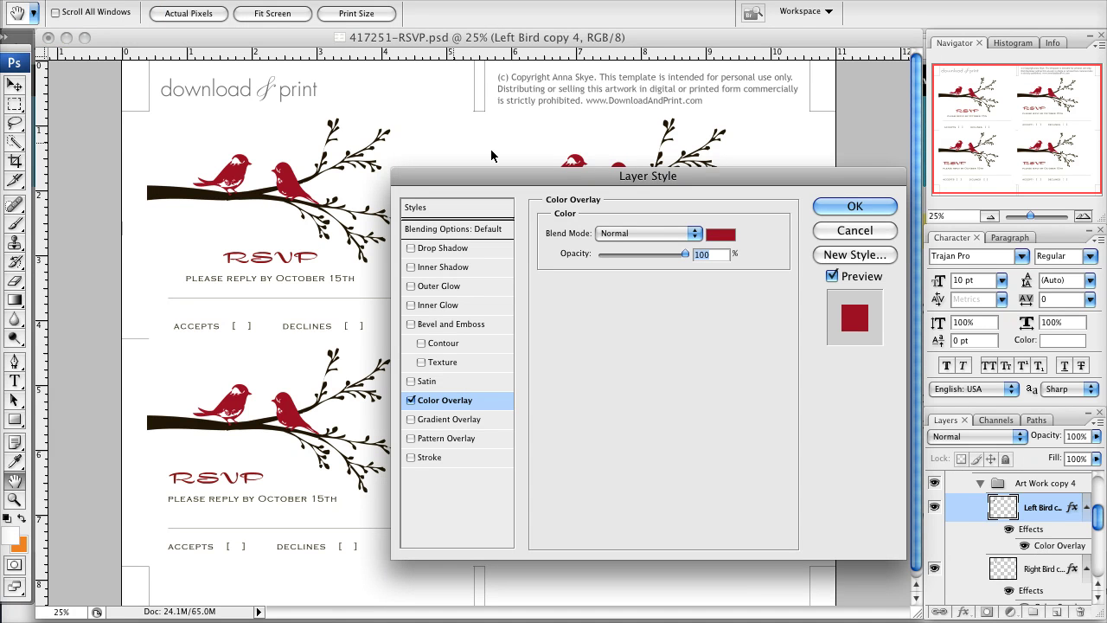
click(720, 234)
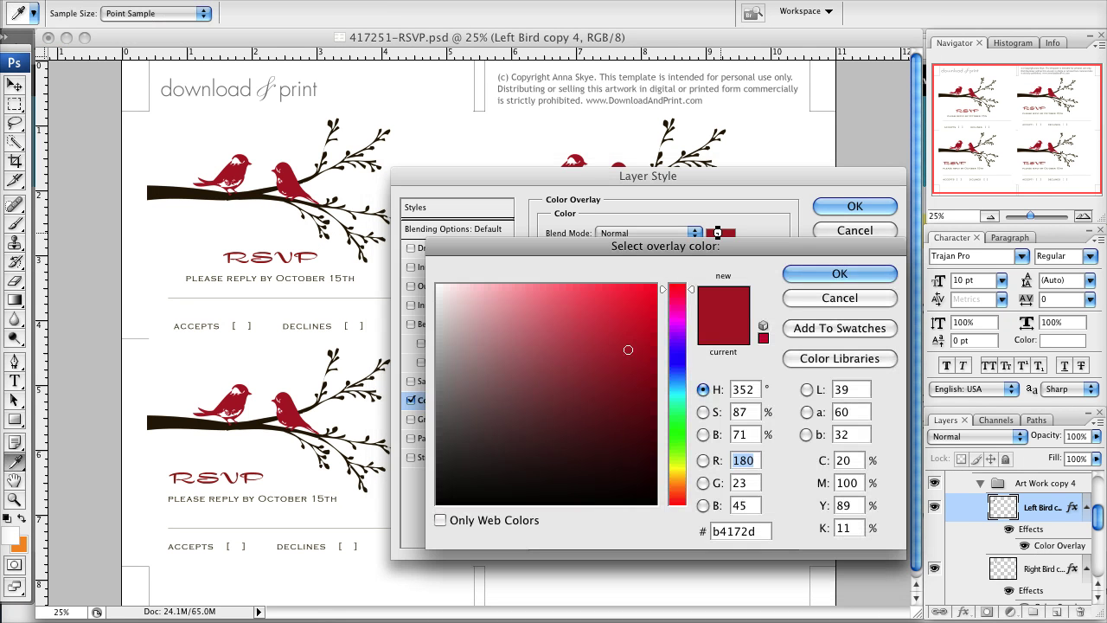
drag(680, 459, 666, 464)
mouse_move(510, 302)
mouse_down()
mouse_move(516, 329)
mouse_move(564, 327)
mouse_up()
click(832, 275)
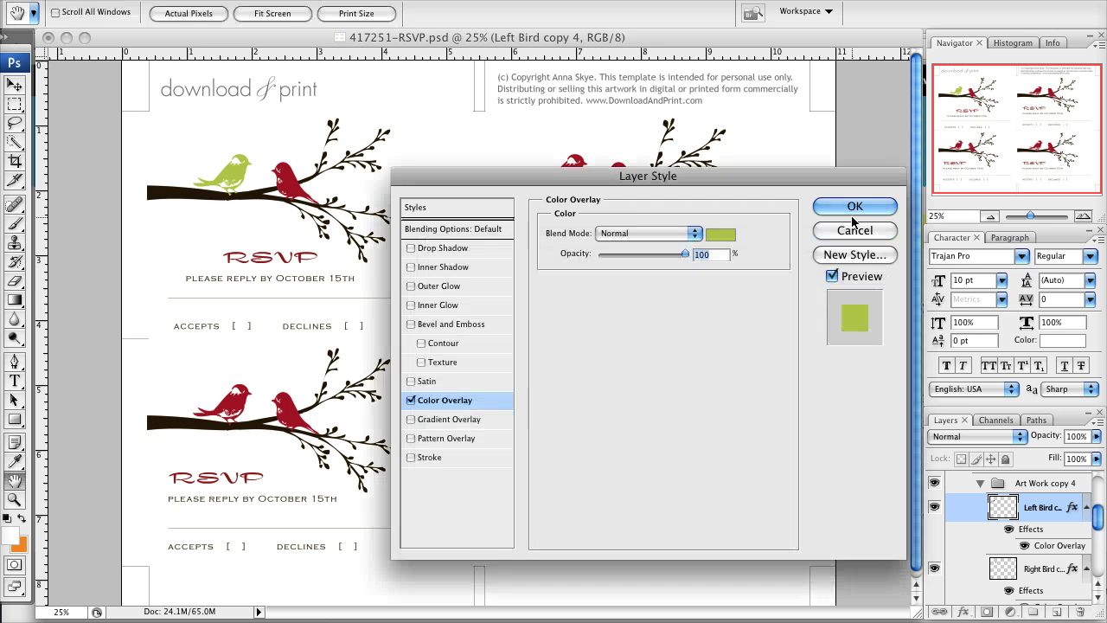
click(851, 211)
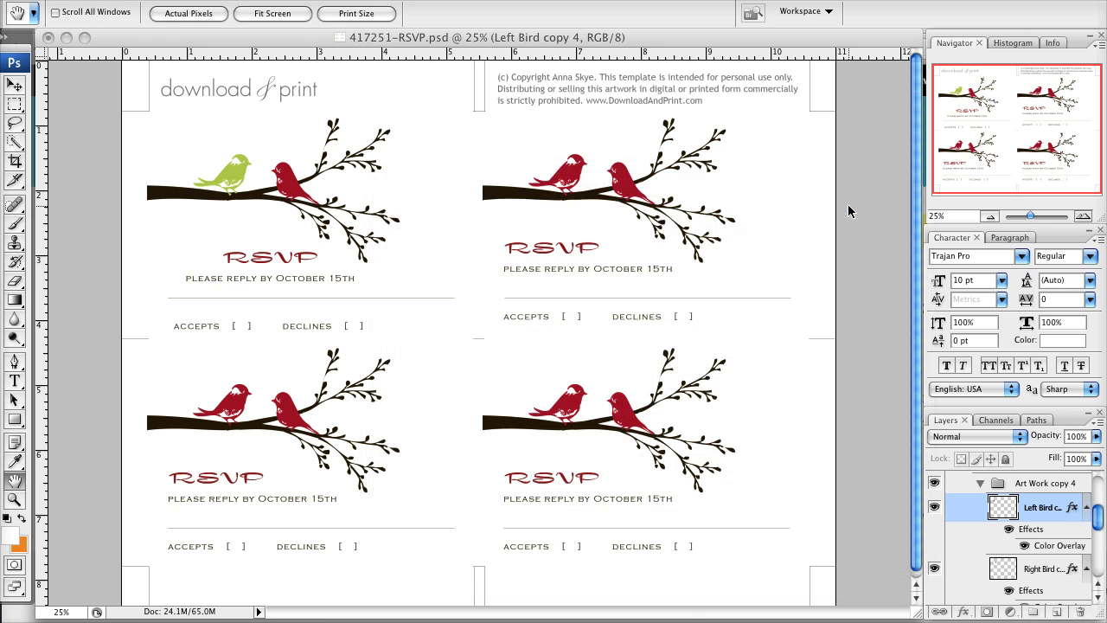
key(v)
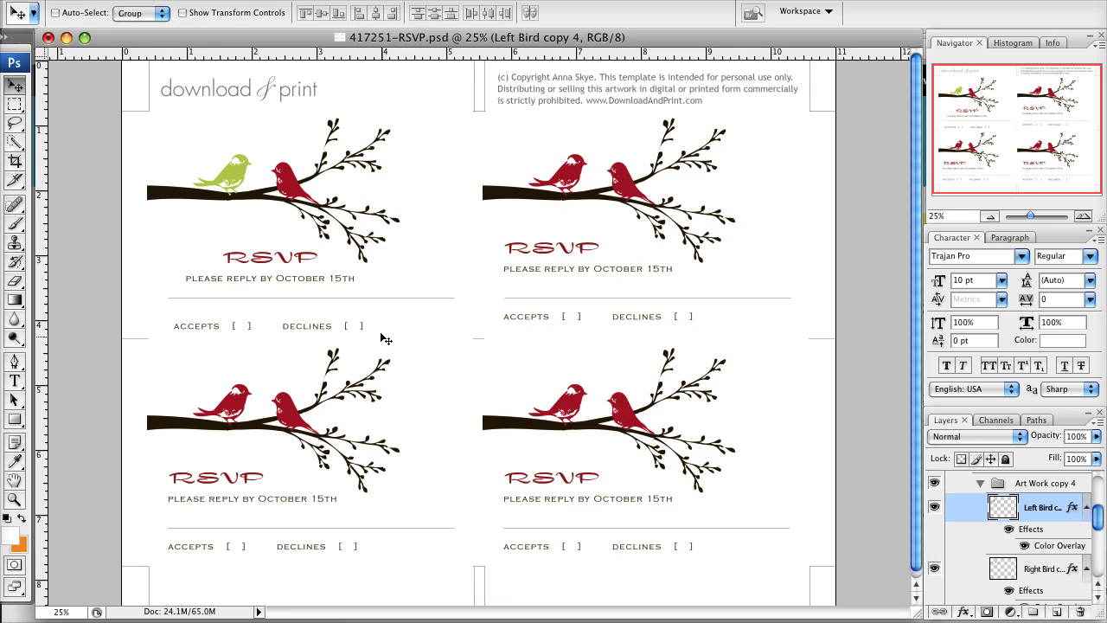